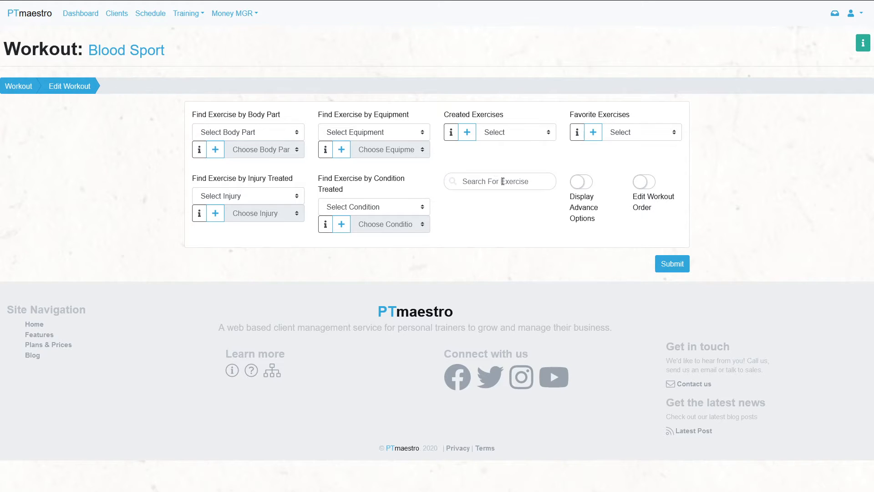
- Display the advance options and add the Cycling cardio exercise as a warm-up, followed by a timed rest
{"action": "left_click", "coordinate": [580, 182]}
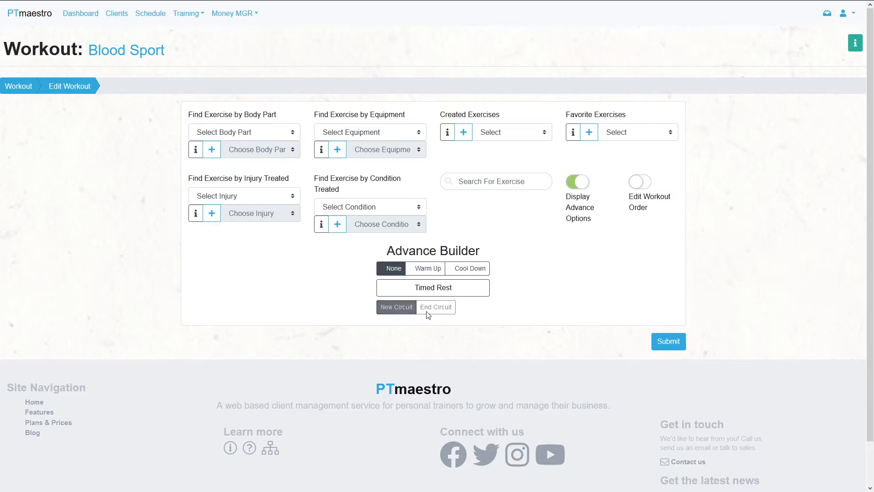
{"action": "left_click", "coordinate": [237, 132]}
{"action": "left_click", "coordinate": [242, 161]}
{"action": "left_click", "coordinate": [245, 152]}
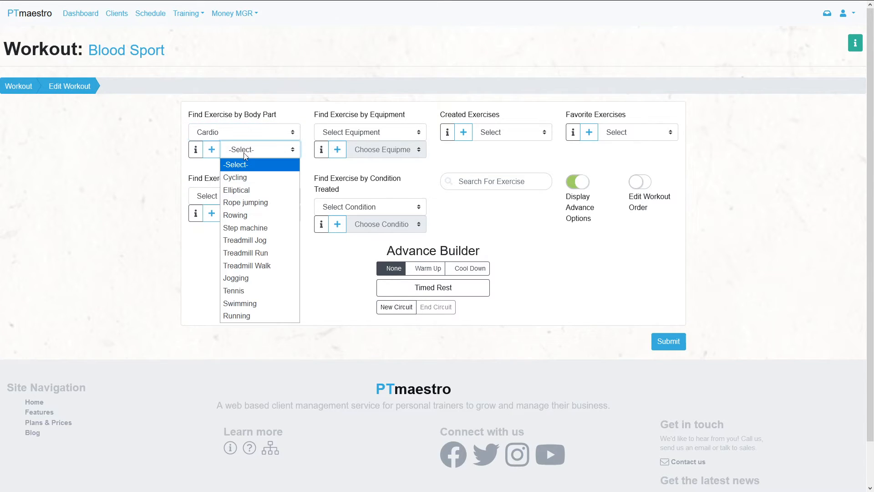
{"action": "left_click", "coordinate": [253, 178]}
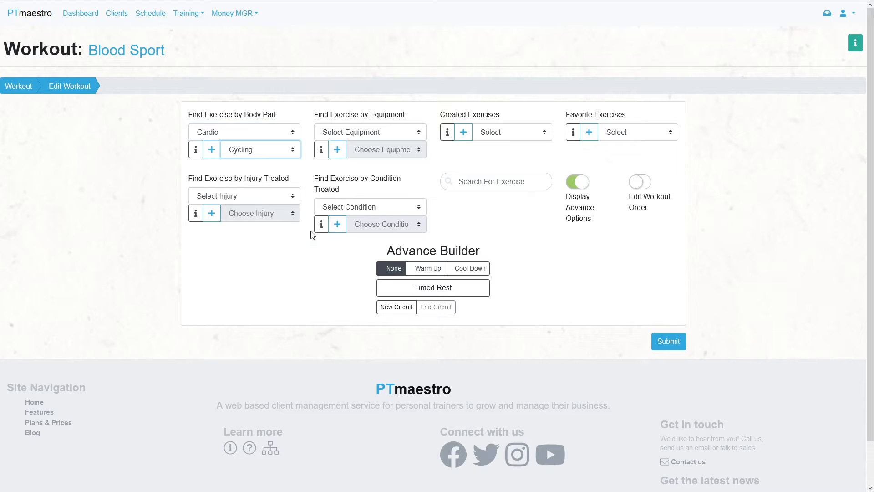
{"action": "left_click", "coordinate": [428, 270]}
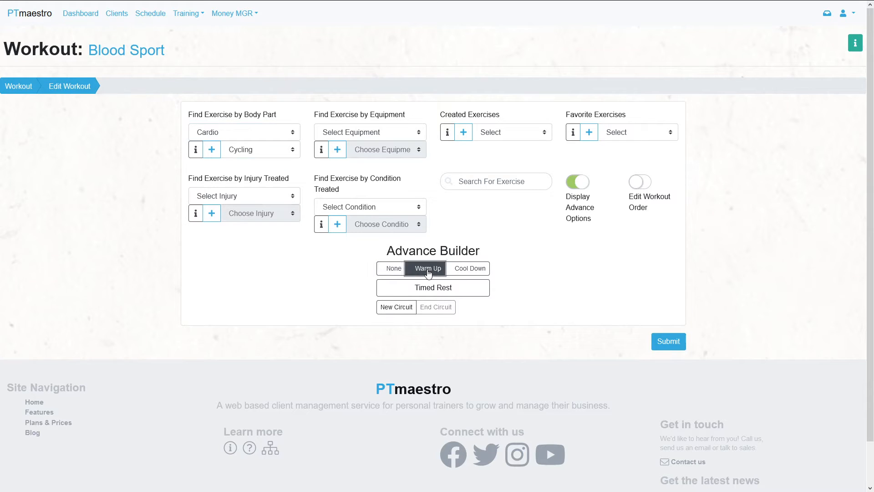
{"action": "left_click", "coordinate": [212, 152]}
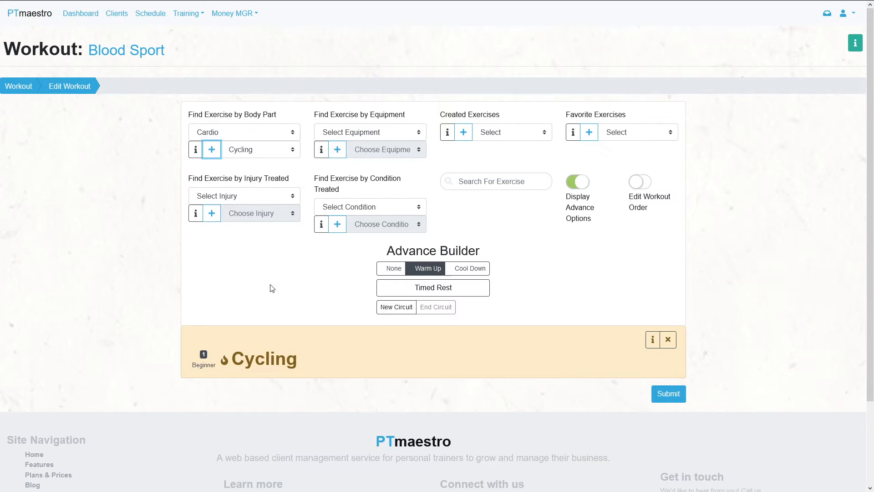
{"action": "left_click", "coordinate": [451, 292]}
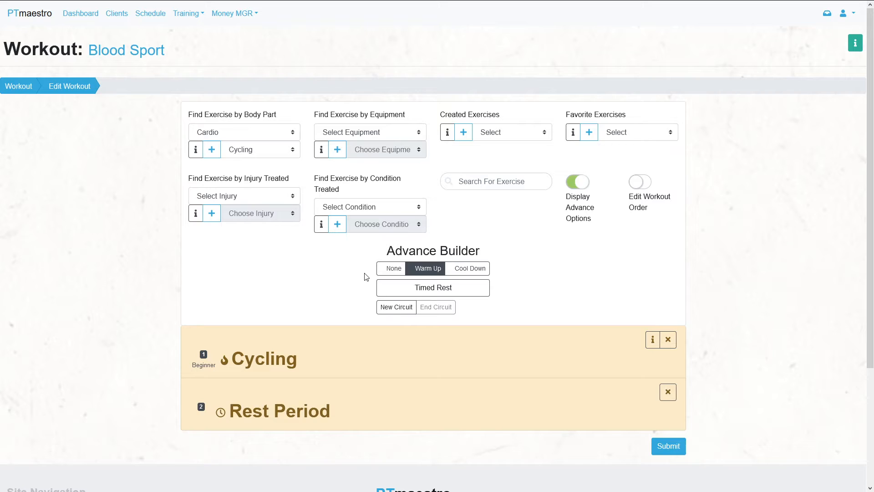
- Build a circuit from the shoulder exercises Step-up with dumbbell raise and Cable front raise with rope handle, and end the circuit
{"action": "left_click", "coordinate": [394, 307]}
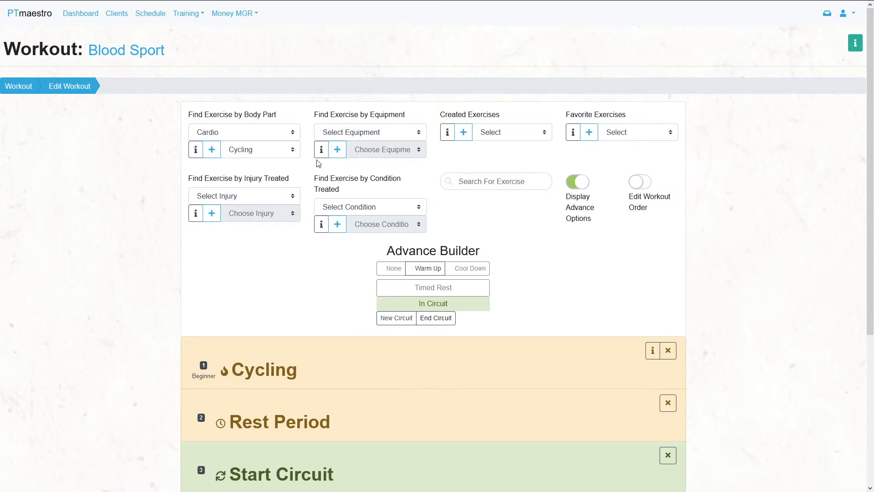
{"action": "left_click", "coordinate": [286, 132]}
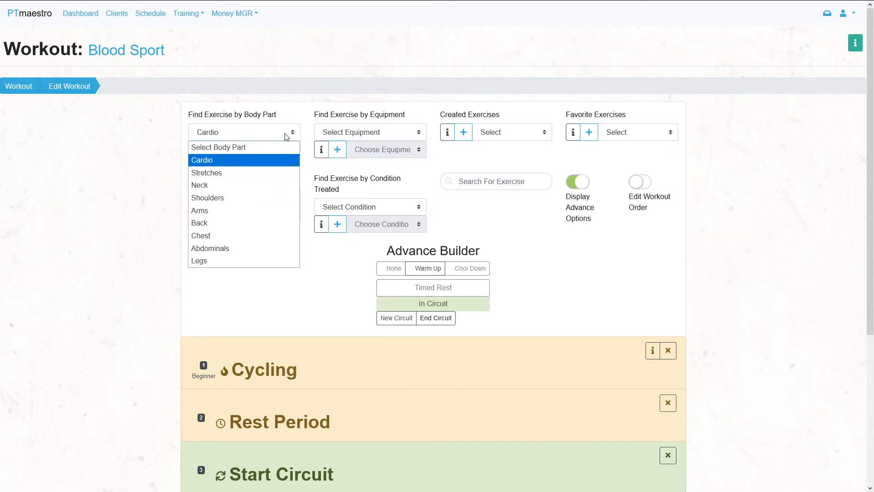
{"action": "left_click", "coordinate": [281, 198]}
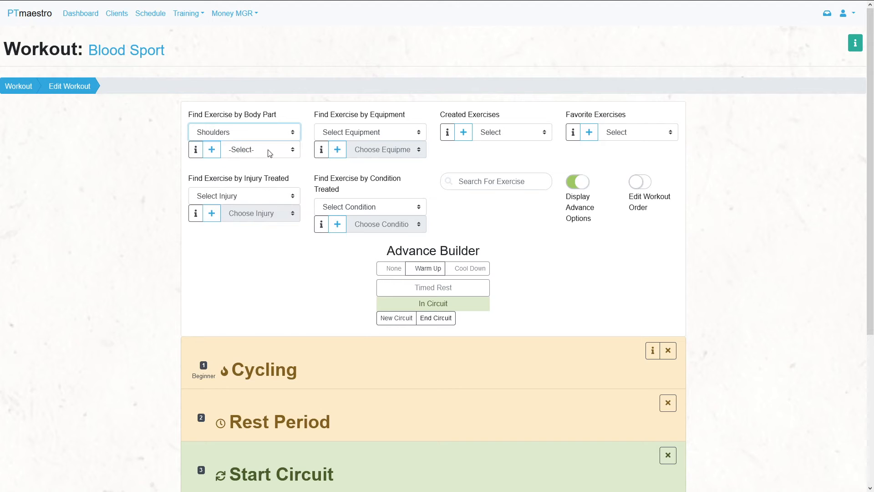
{"action": "left_click", "coordinate": [269, 150]}
{"action": "left_click", "coordinate": [272, 174]}
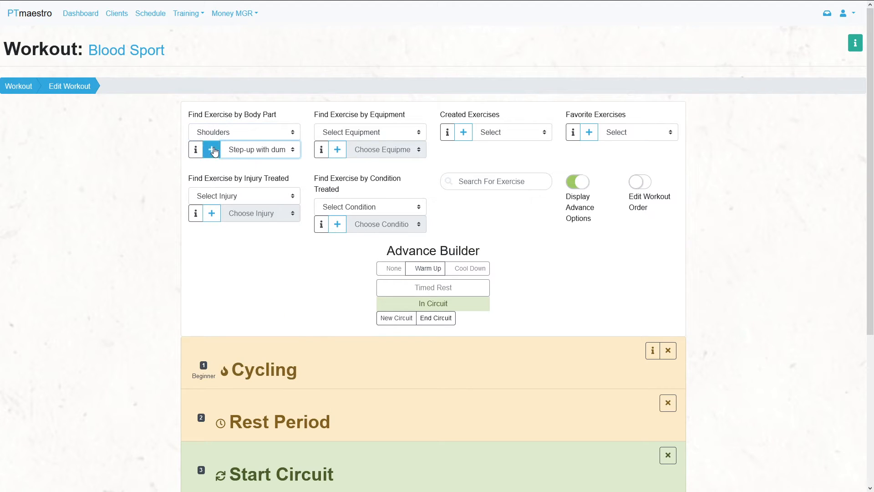
{"action": "left_click", "coordinate": [274, 154]}
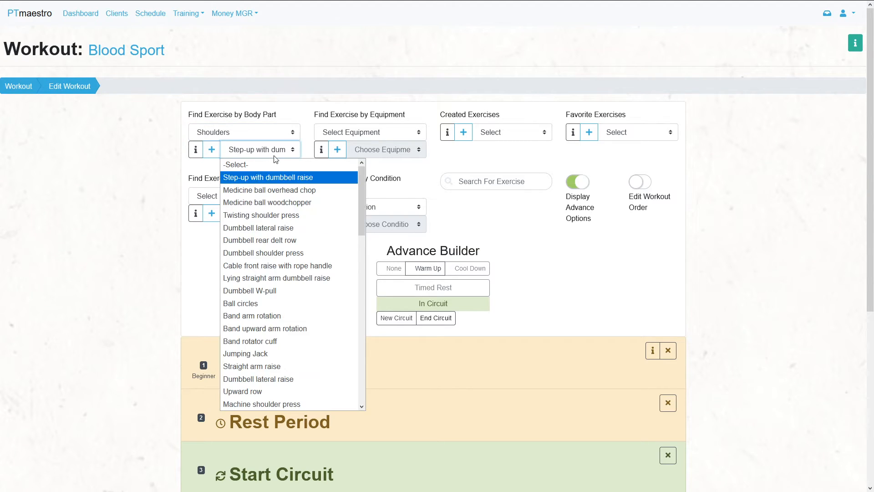
{"action": "left_click", "coordinate": [303, 266]}
{"action": "left_click", "coordinate": [211, 150]}
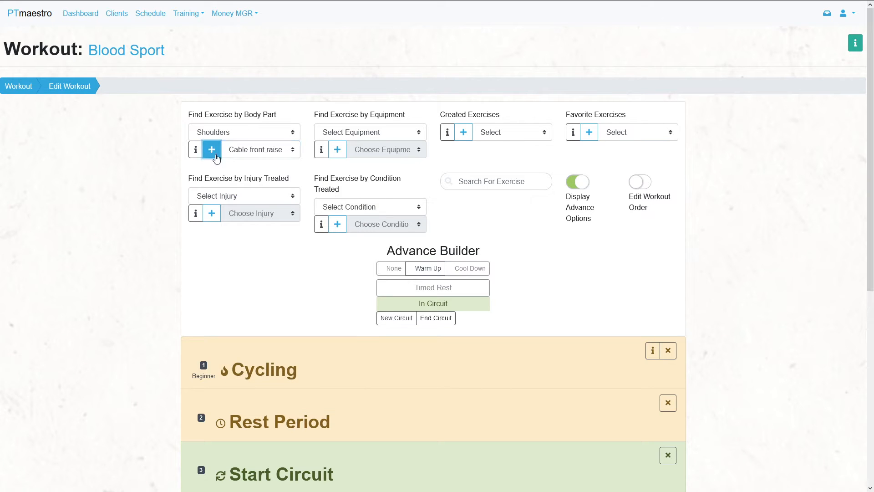
{"action": "scroll", "coordinate": [415, 217], "scroll_direction": "down", "scroll_amount": 5}
{"action": "scroll", "coordinate": [418, 222], "scroll_direction": "up", "scroll_amount": 1}
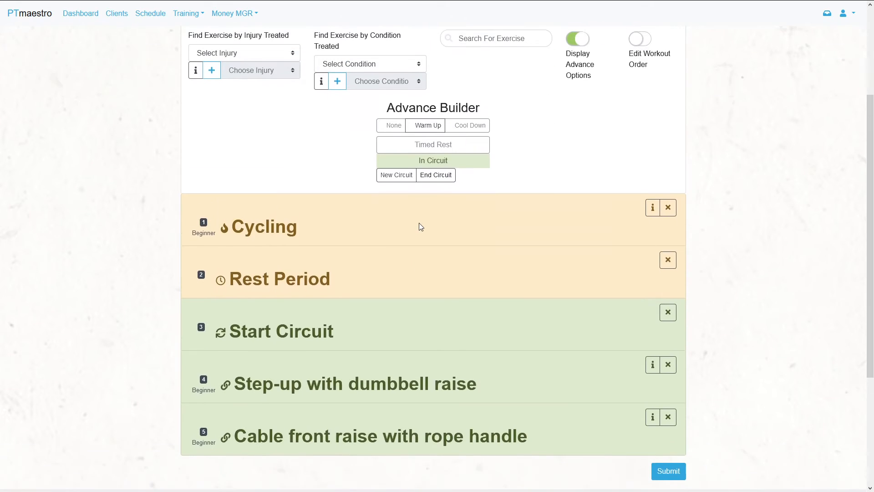
{"action": "left_click", "coordinate": [437, 179]}
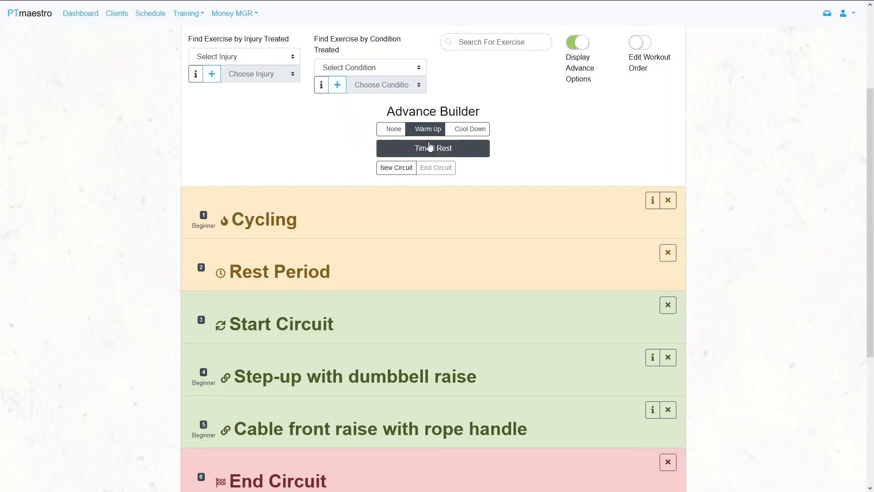
- Add the cardio exercise Treadmill Walk to the workout as a cool down
{"action": "left_click", "coordinate": [472, 136]}
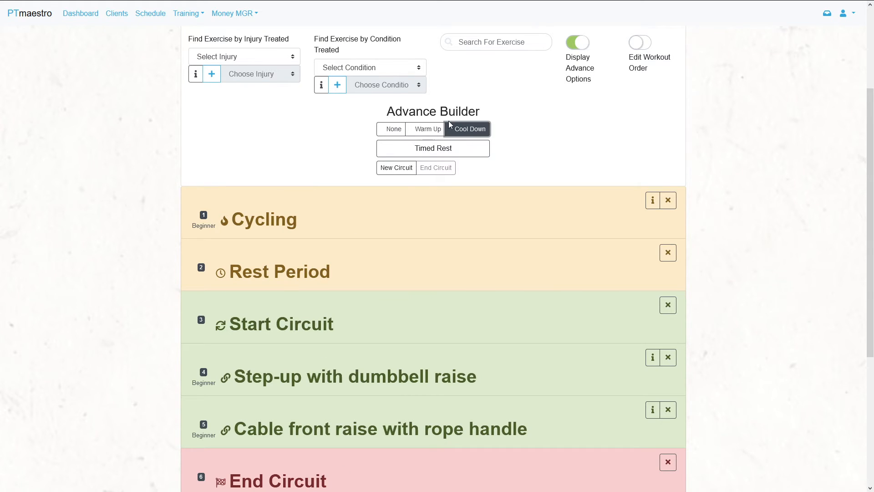
{"action": "scroll", "coordinate": [472, 136], "scroll_direction": "up", "scroll_amount": 3}
{"action": "left_click", "coordinate": [261, 136]}
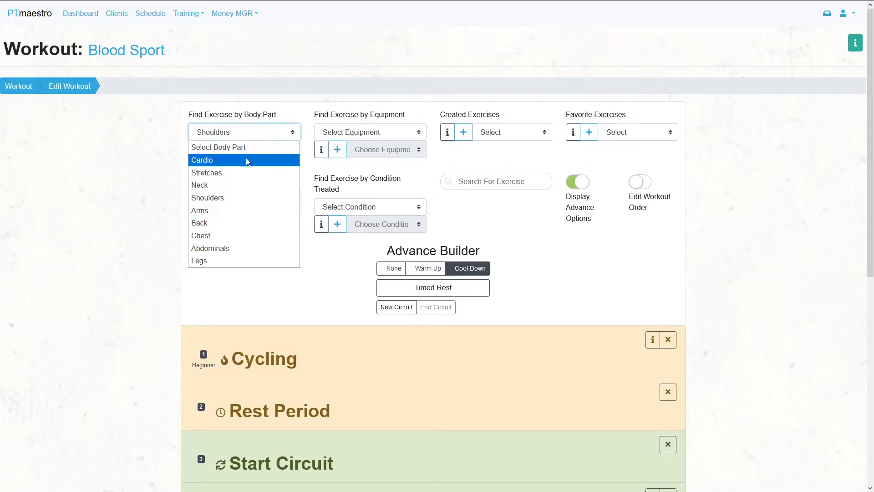
{"action": "left_click", "coordinate": [246, 159]}
{"action": "left_click", "coordinate": [268, 153]}
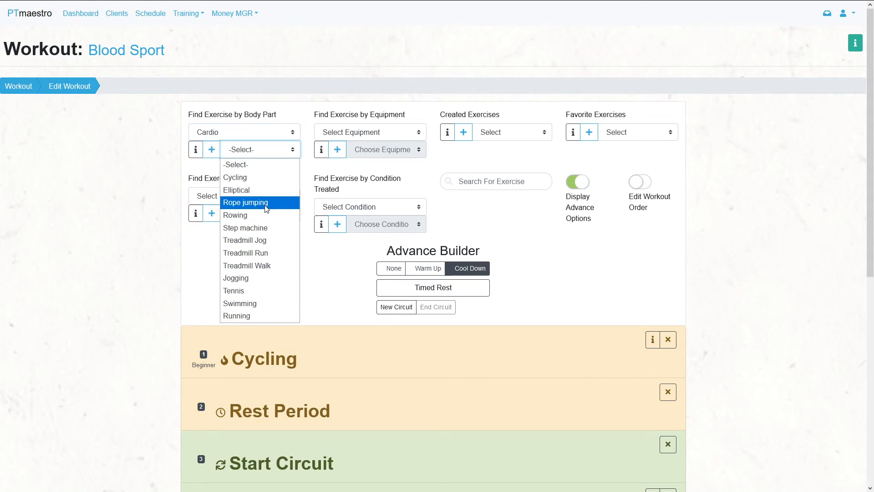
{"action": "left_click", "coordinate": [266, 264]}
{"action": "left_click", "coordinate": [212, 149]}
{"action": "scroll", "coordinate": [214, 201], "scroll_direction": "down", "scroll_amount": 7}
{"action": "scroll", "coordinate": [223, 208], "scroll_direction": "up", "scroll_amount": 4}
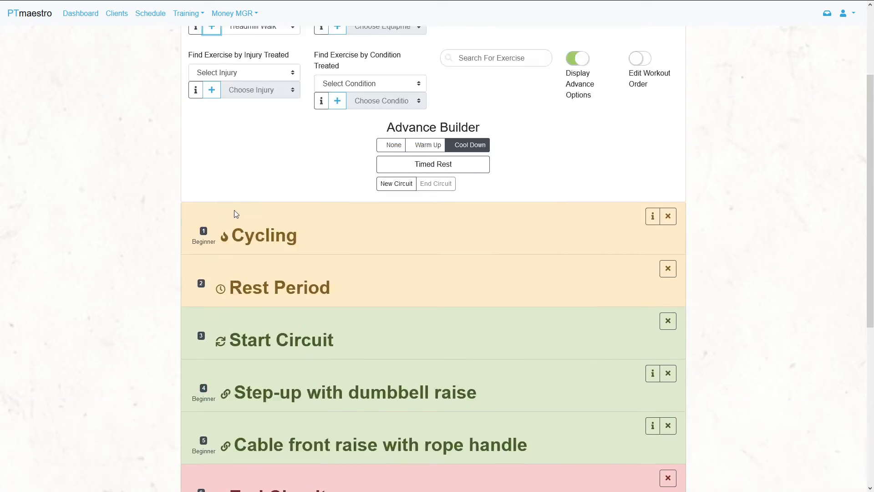
- Submit the edited Blood Sport workout and clear the system messages
{"action": "scroll", "coordinate": [457, 259], "scroll_direction": "down", "scroll_amount": 5}
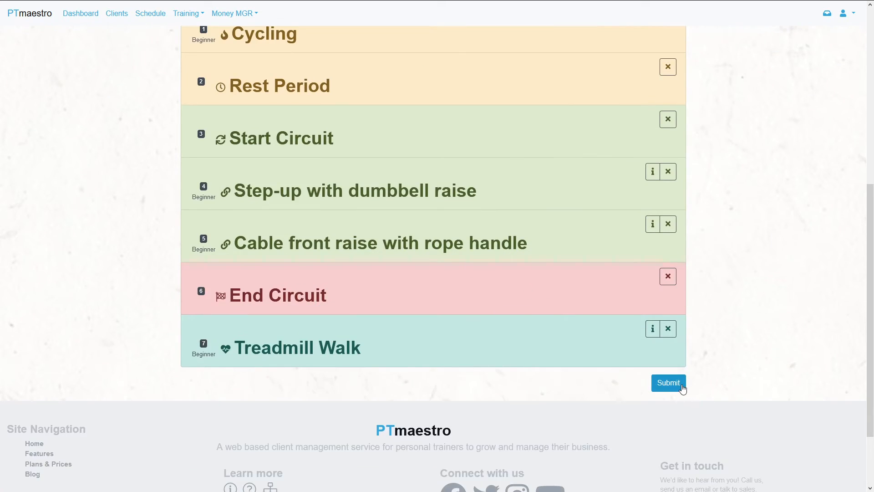
{"action": "left_click", "coordinate": [668, 384]}
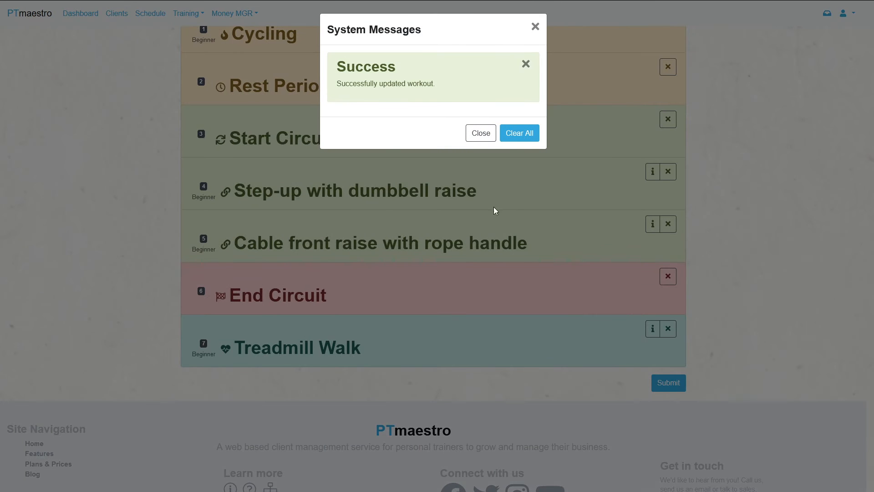
{"action": "left_click", "coordinate": [519, 135]}
- Hide the advance options and try moving the Cycling exercise with workout order editing temporarily enabled
{"action": "scroll", "coordinate": [501, 223], "scroll_direction": "up", "scroll_amount": 3}
{"action": "scroll", "coordinate": [503, 227], "scroll_direction": "up", "scroll_amount": 3}
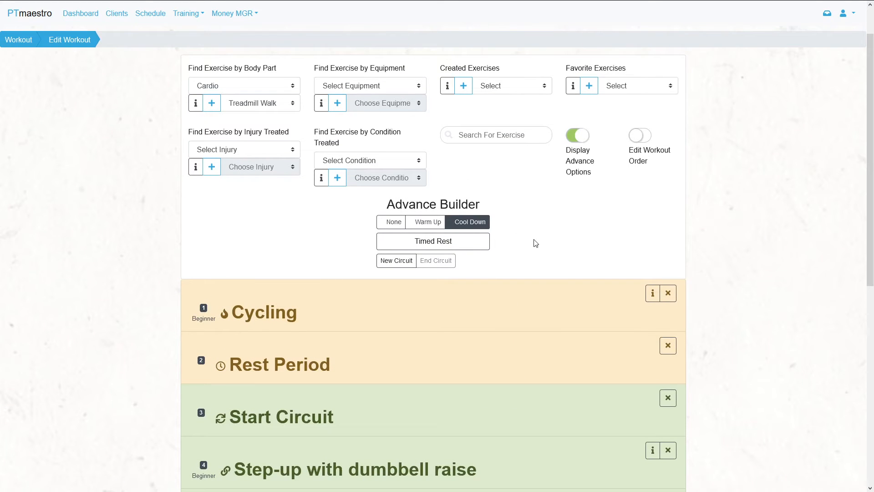
{"action": "left_click", "coordinate": [587, 138]}
{"action": "left_click", "coordinate": [642, 136]}
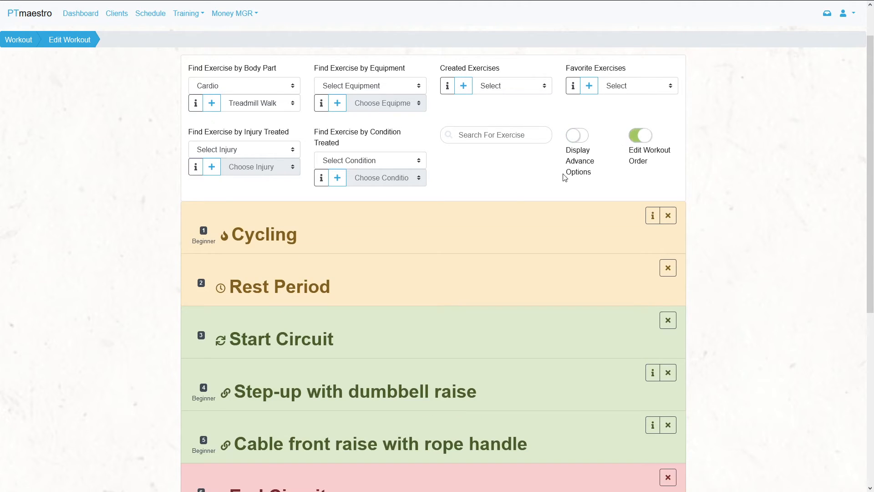
{"action": "mouse_move", "coordinate": [354, 240]}
{"action": "left_mouse_down"}
{"action": "mouse_move", "coordinate": [357, 277]}
{"action": "mouse_move", "coordinate": [354, 244]}
{"action": "left_mouse_up"}
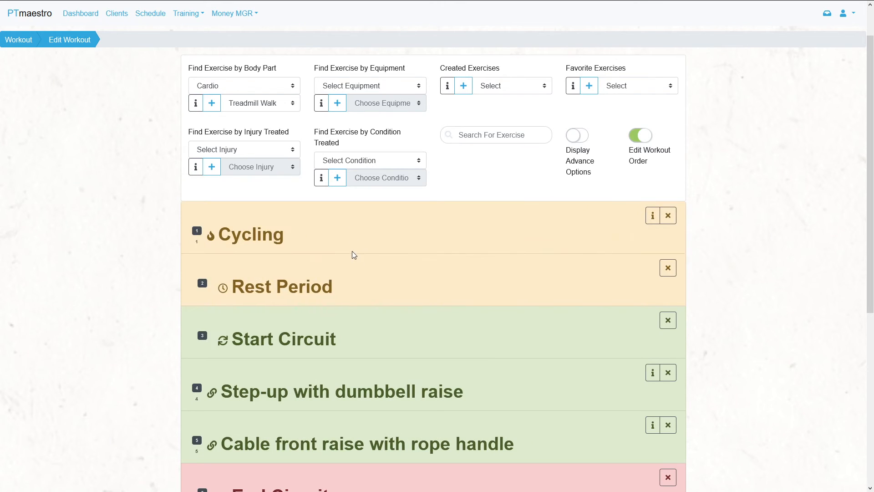
{"action": "left_click", "coordinate": [639, 136]}
- Open the workout goals of the December 18, 2019 session from the schedule and view both clients' routines
{"action": "left_click", "coordinate": [157, 20]}
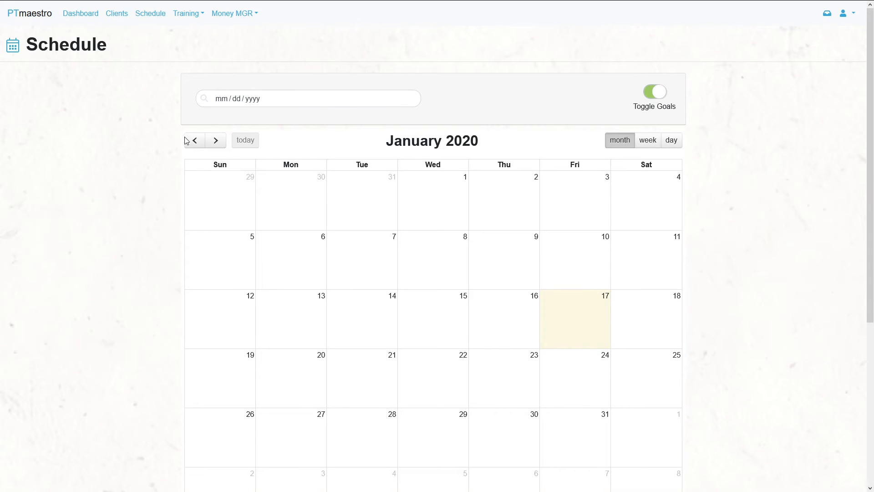
{"action": "left_click", "coordinate": [187, 141]}
{"action": "left_click", "coordinate": [460, 313]}
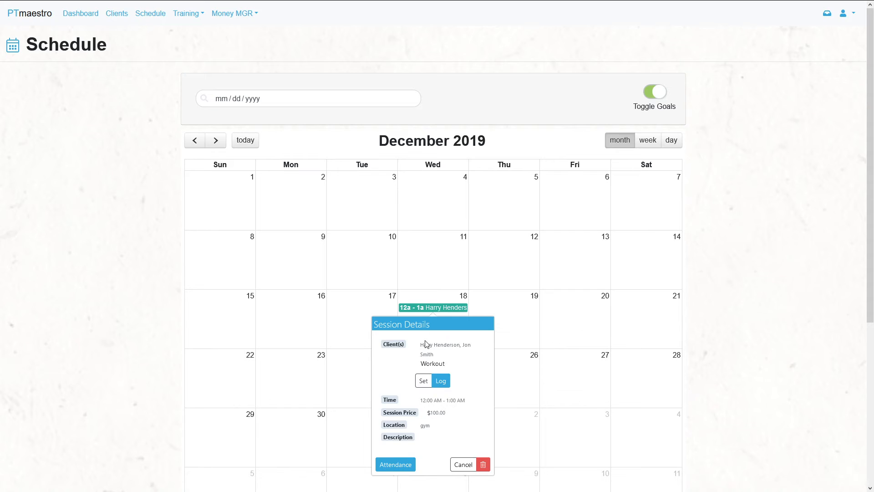
{"action": "left_click", "coordinate": [427, 385]}
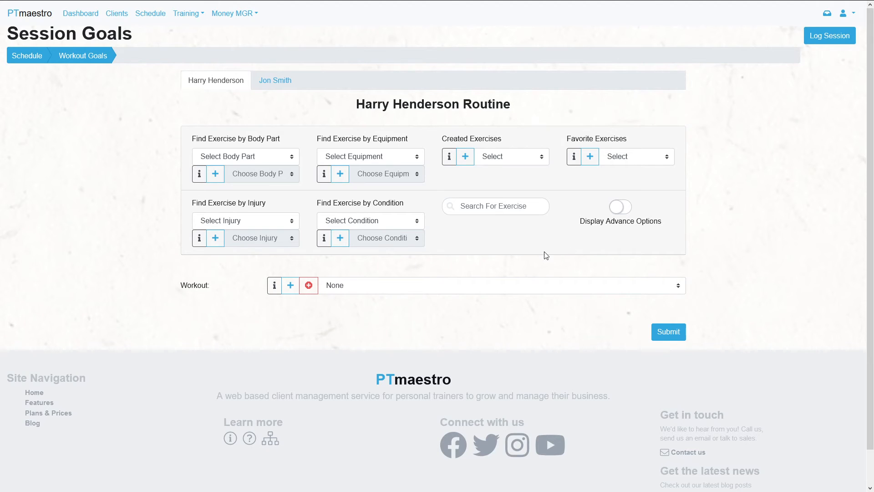
{"action": "left_click", "coordinate": [266, 86]}
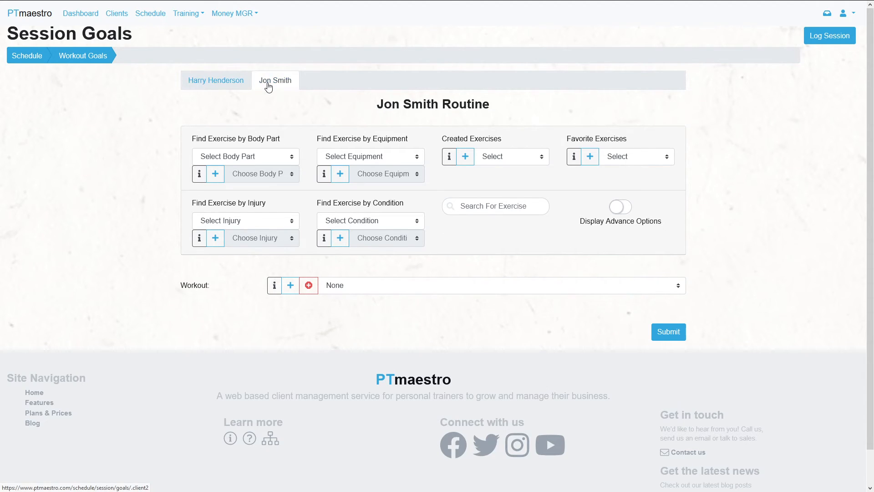
{"action": "left_click", "coordinate": [210, 83]}
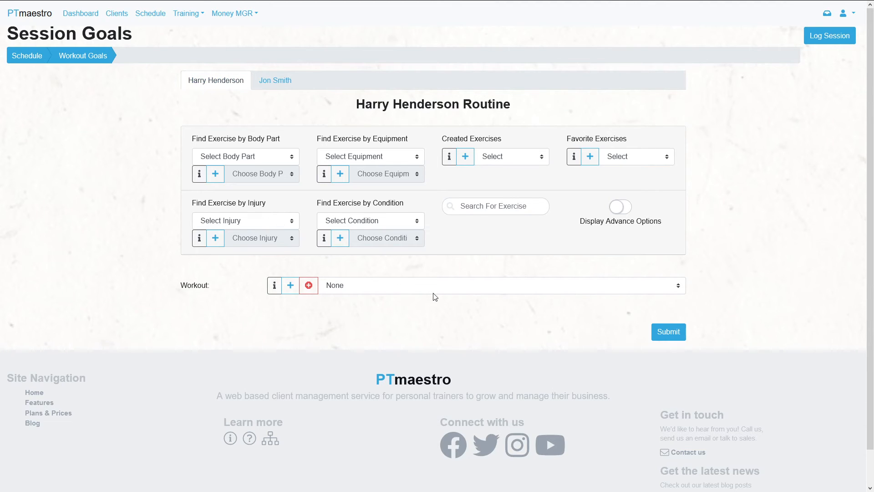
- Choose the Blood Sport workout for the first client's routine and view its information
{"action": "left_click", "coordinate": [534, 293]}
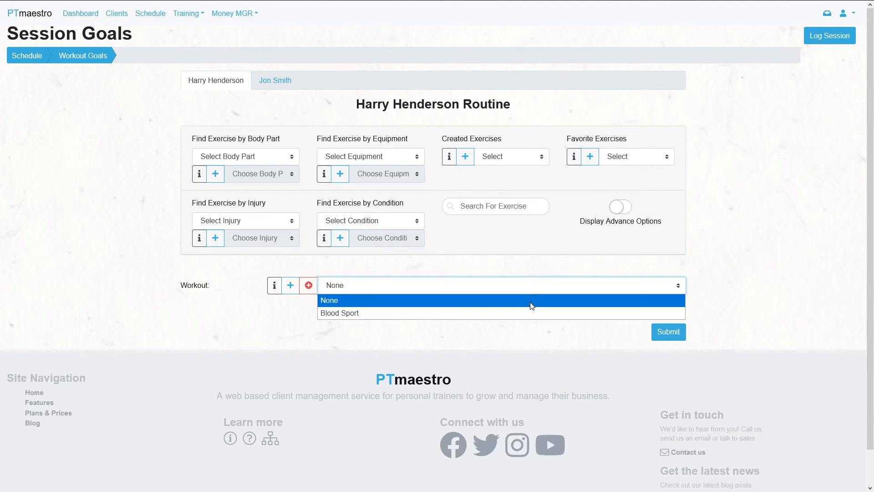
{"action": "left_click", "coordinate": [531, 313]}
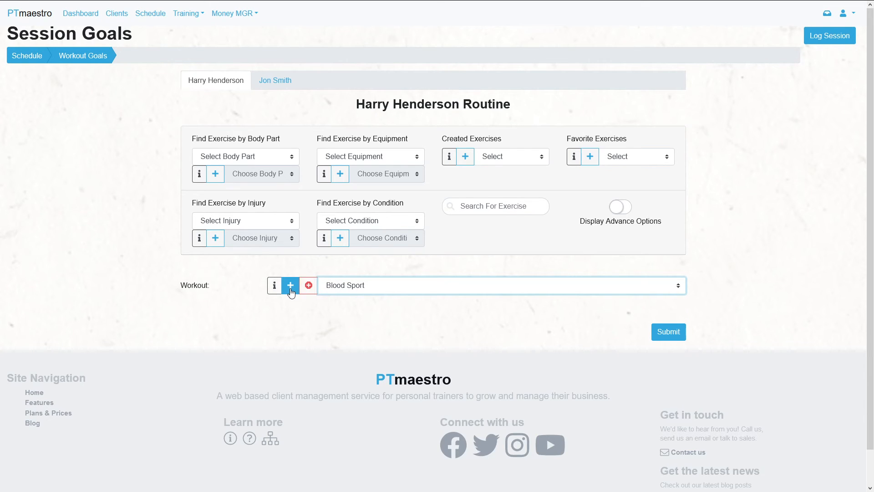
{"action": "left_click", "coordinate": [274, 286]}
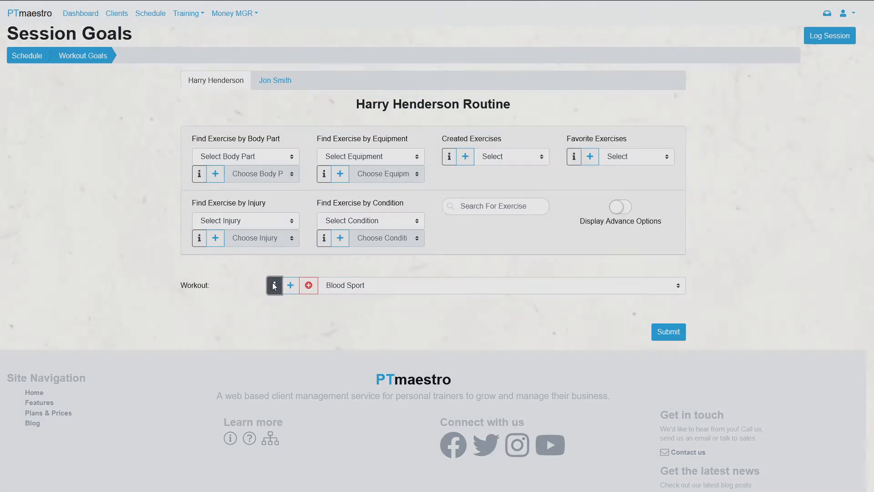
{"action": "left_click", "coordinate": [273, 282]}
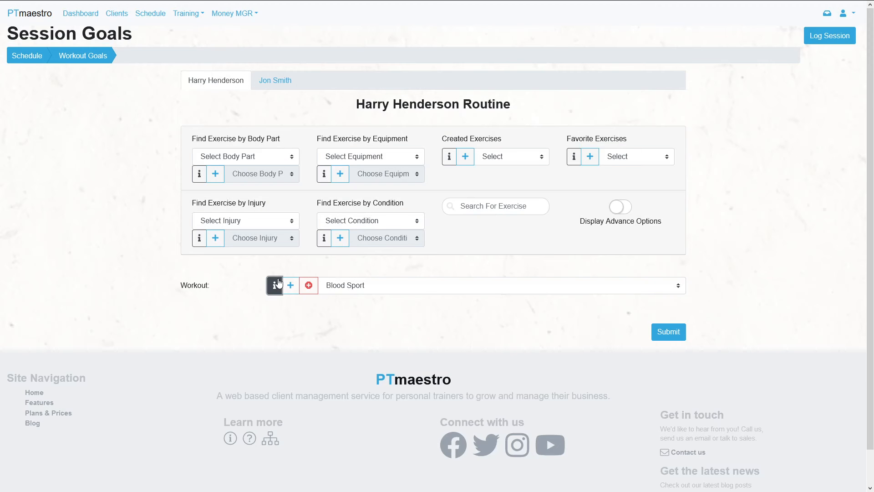
- Add the Swiss ball lunge exercise from the Stretches body part to the first client's routine
{"action": "left_click", "coordinate": [273, 160]}
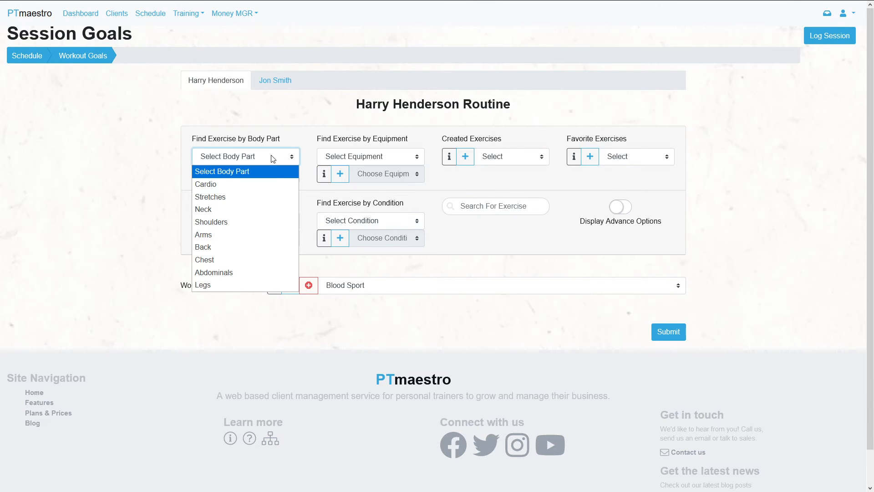
{"action": "left_click", "coordinate": [267, 195]}
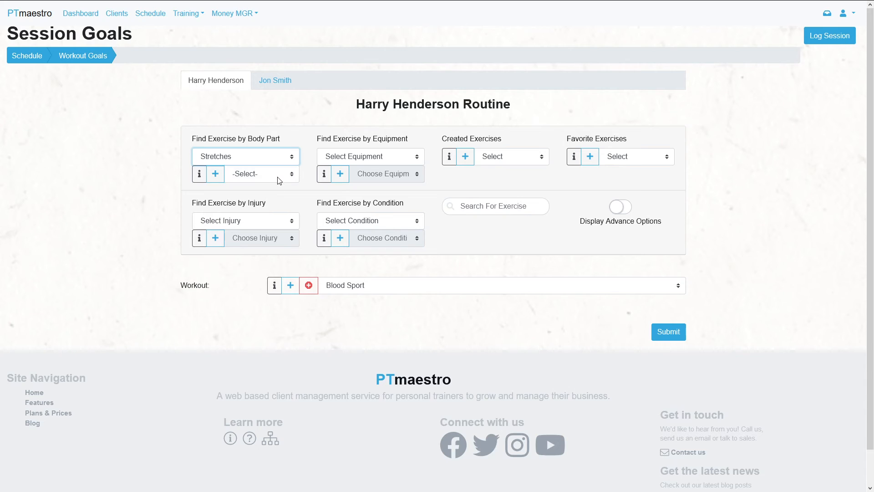
{"action": "left_click", "coordinate": [278, 176]}
{"action": "left_click", "coordinate": [279, 204]}
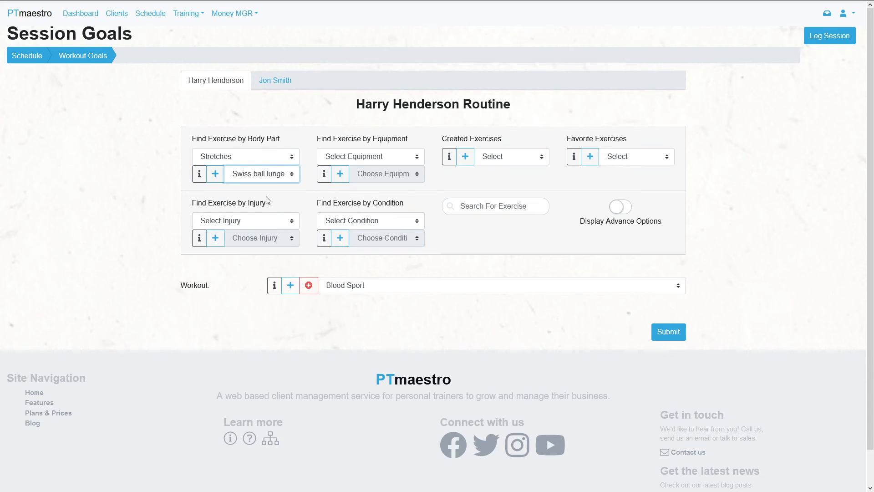
{"action": "left_click", "coordinate": [216, 173]}
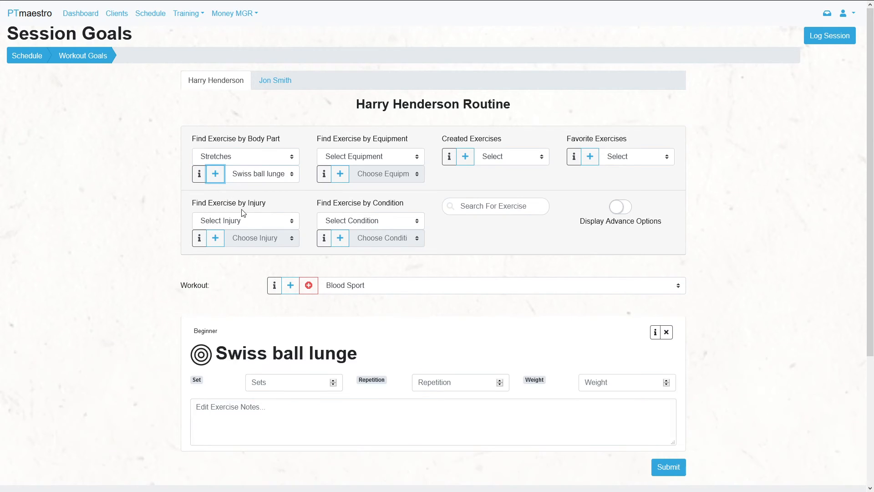
- Add the exercises of the Blood Sport workout to the first client's routine and look through them
{"action": "left_click", "coordinate": [292, 285]}
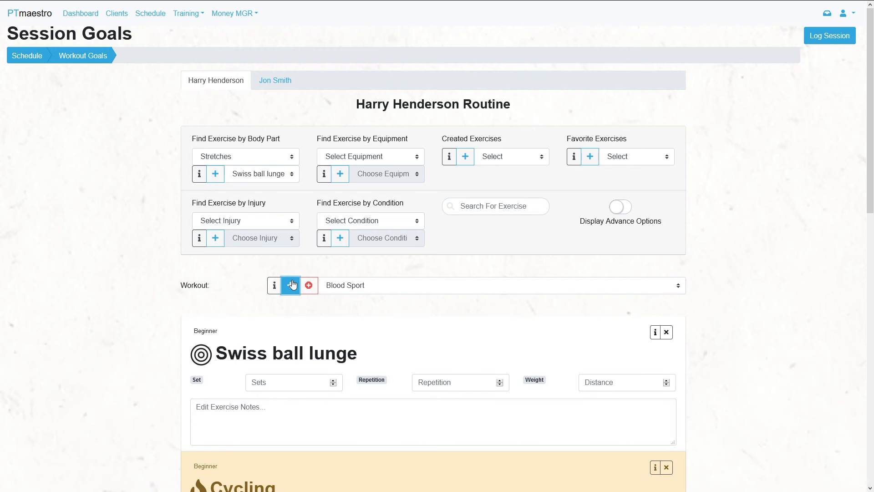
{"action": "scroll", "coordinate": [225, 371], "scroll_direction": "down", "scroll_amount": 4}
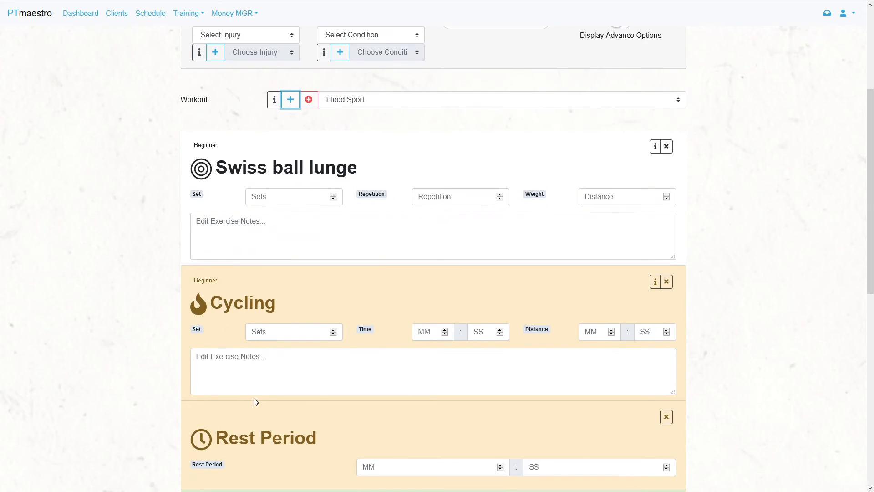
{"action": "scroll", "coordinate": [321, 393], "scroll_direction": "down", "scroll_amount": 3}
{"action": "scroll", "coordinate": [319, 387], "scroll_direction": "down", "scroll_amount": 4}
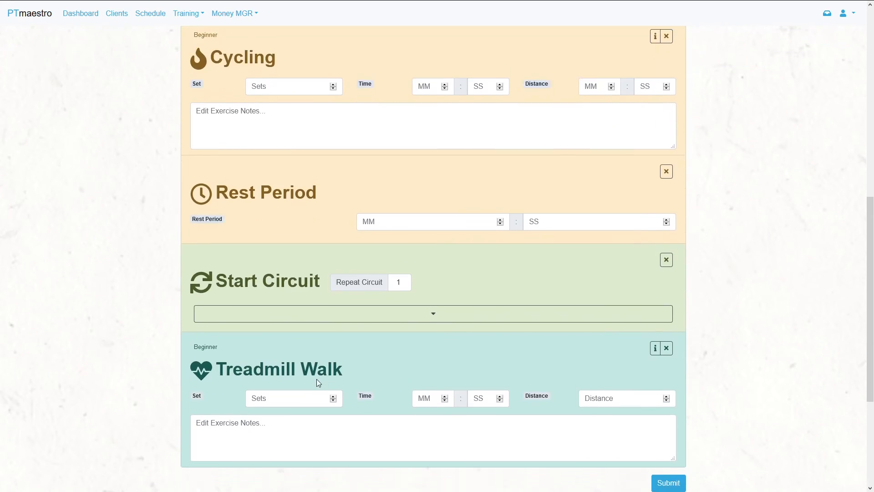
- Expand the circuit in the routine to view its exercises and collapse it again
{"action": "left_click", "coordinate": [481, 242]}
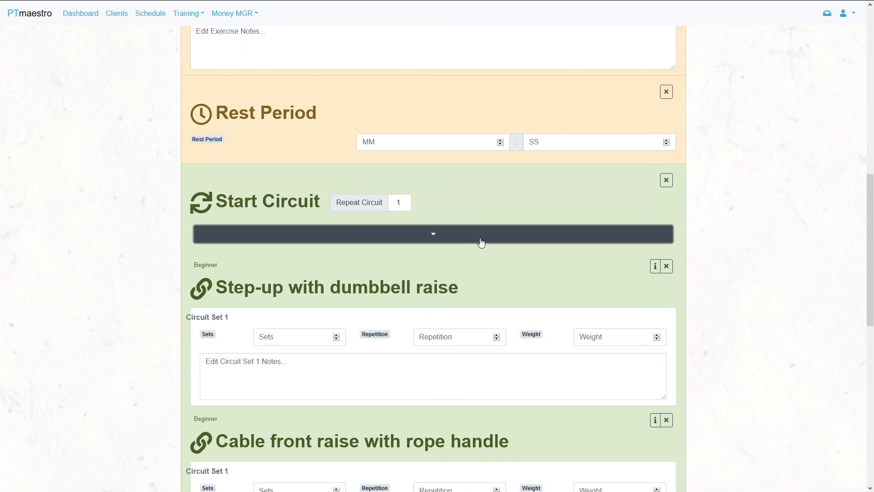
{"action": "scroll", "coordinate": [483, 255], "scroll_direction": "down", "scroll_amount": 4}
{"action": "scroll", "coordinate": [484, 270], "scroll_direction": "up", "scroll_amount": 3}
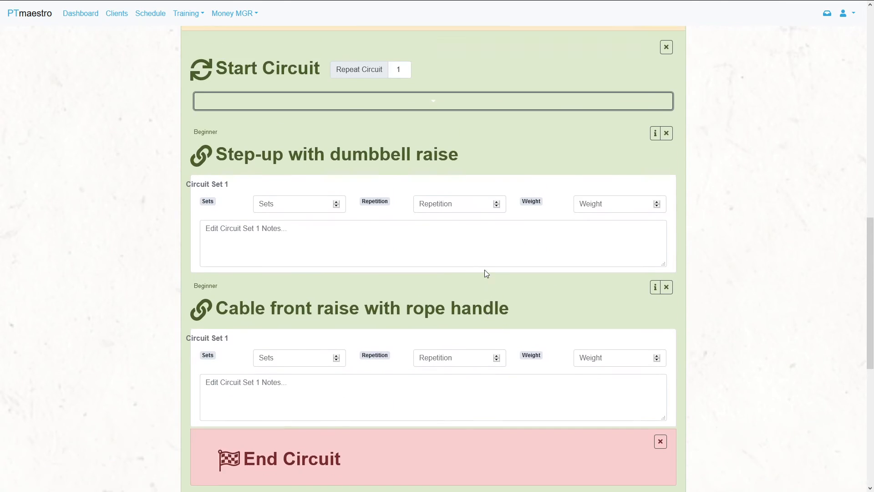
{"action": "left_click", "coordinate": [504, 197]}
- Try repeating the circuit 4 times, view its circuit sets, and return the repeat count to 1
{"action": "scroll", "coordinate": [506, 237], "scroll_direction": "down", "scroll_amount": 2}
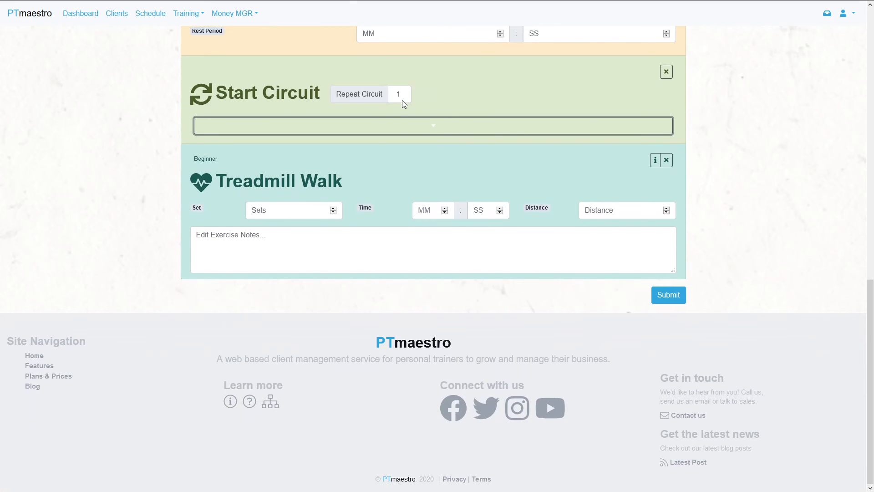
{"action": "left_click", "coordinate": [403, 98]}
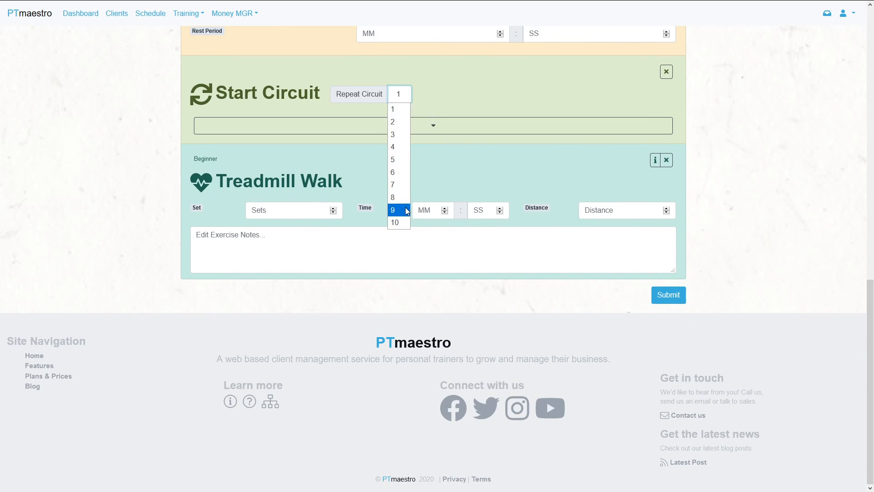
{"action": "left_click", "coordinate": [403, 147]}
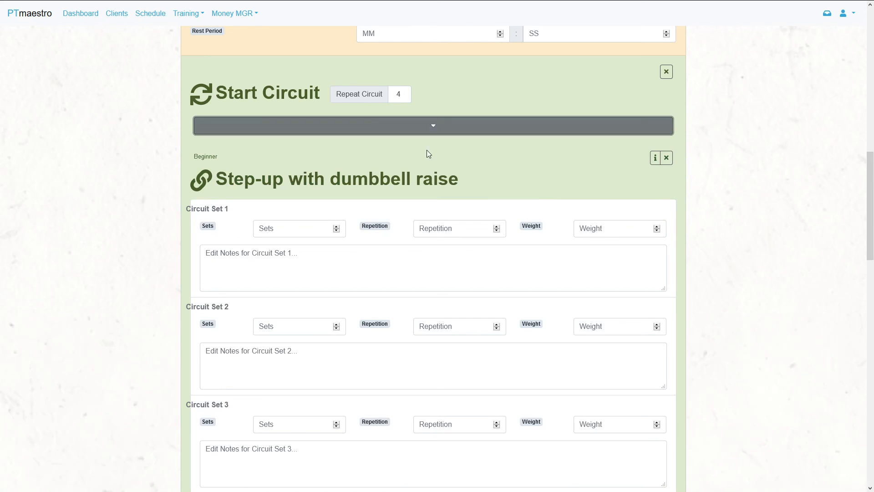
{"action": "left_click", "coordinate": [381, 135]}
{"action": "left_click", "coordinate": [399, 93]}
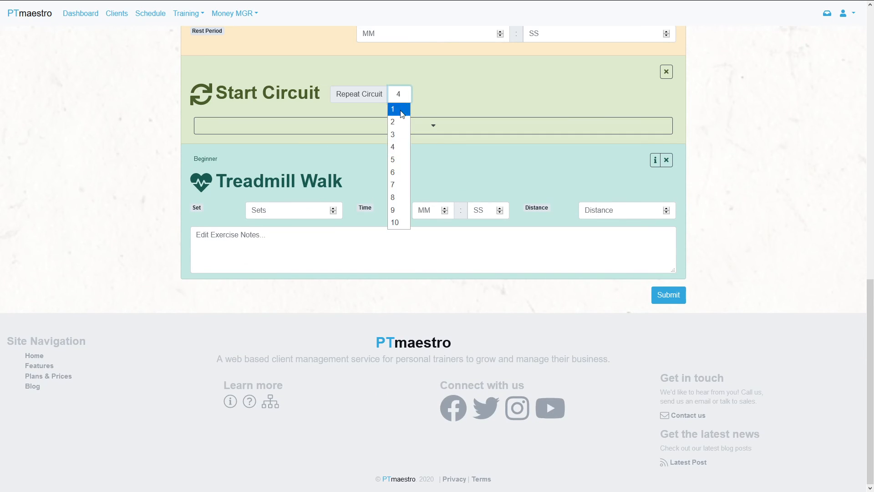
{"action": "left_click", "coordinate": [400, 109]}
- Submit the first client's session goals and open the log for this session
{"action": "left_click", "coordinate": [661, 293]}
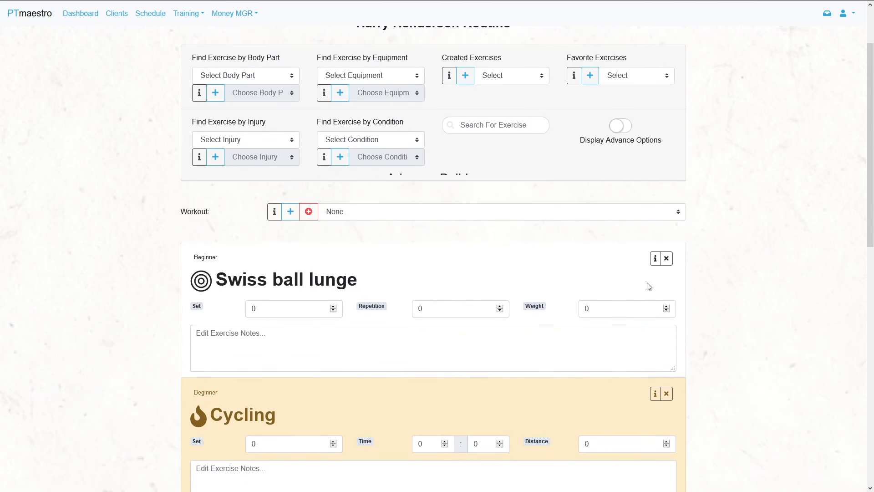
{"action": "scroll", "coordinate": [717, 41], "scroll_direction": "up", "scroll_amount": 2}
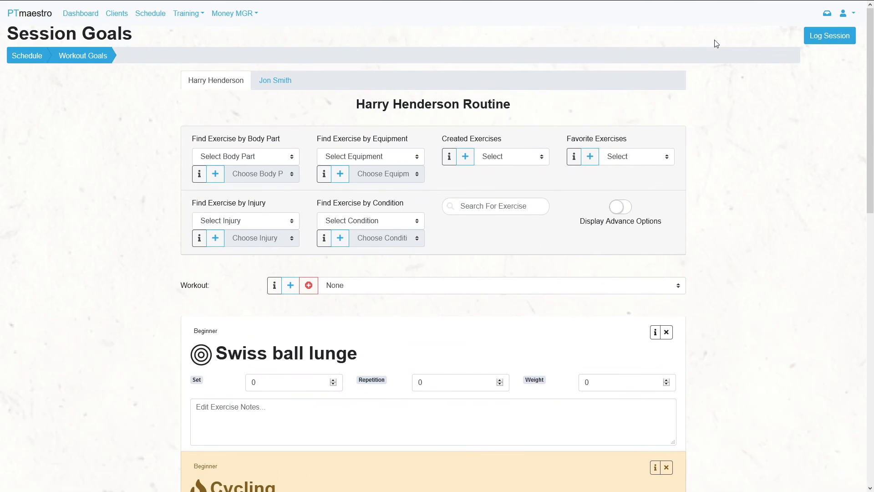
{"action": "left_click", "coordinate": [837, 37]}
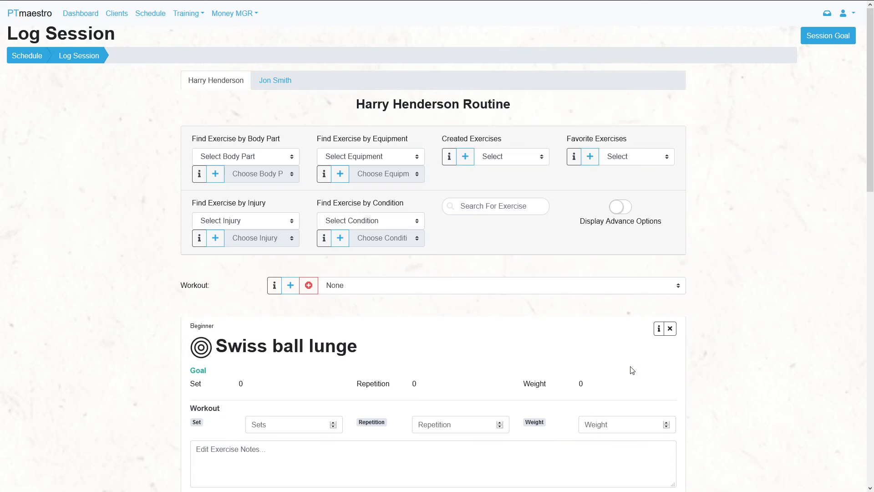
- Examine the goals and workout entry fields of each exercise in the first client's session log
{"action": "scroll", "coordinate": [554, 369], "scroll_direction": "down", "scroll_amount": 2}
{"action": "scroll", "coordinate": [546, 369], "scroll_direction": "down", "scroll_amount": 3}
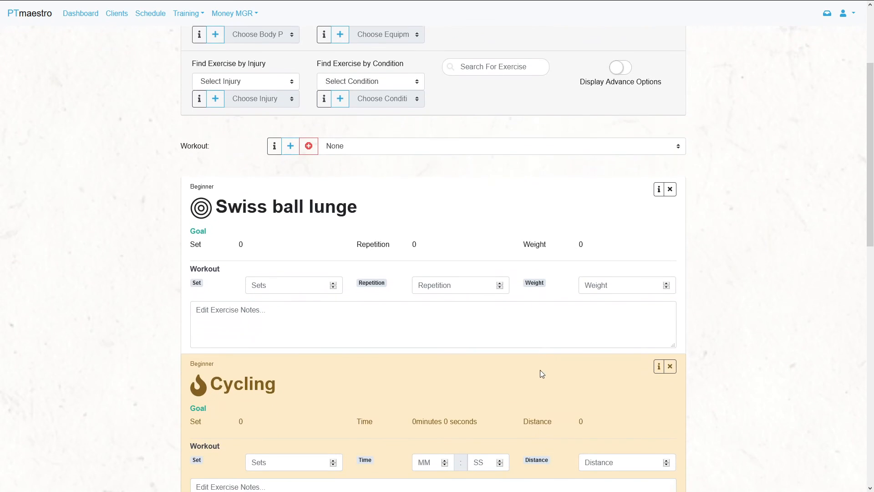
{"action": "scroll", "coordinate": [297, 228], "scroll_direction": "down", "scroll_amount": 3}
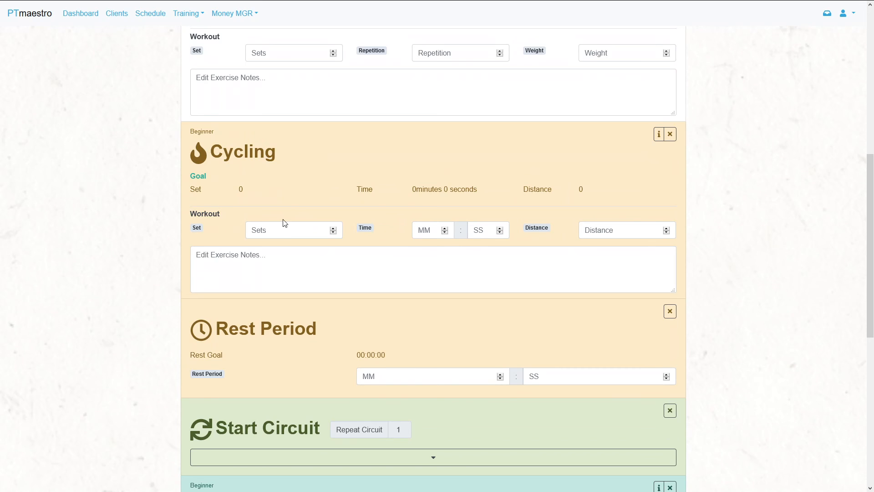
{"action": "scroll", "coordinate": [285, 223], "scroll_direction": "up", "scroll_amount": 4}
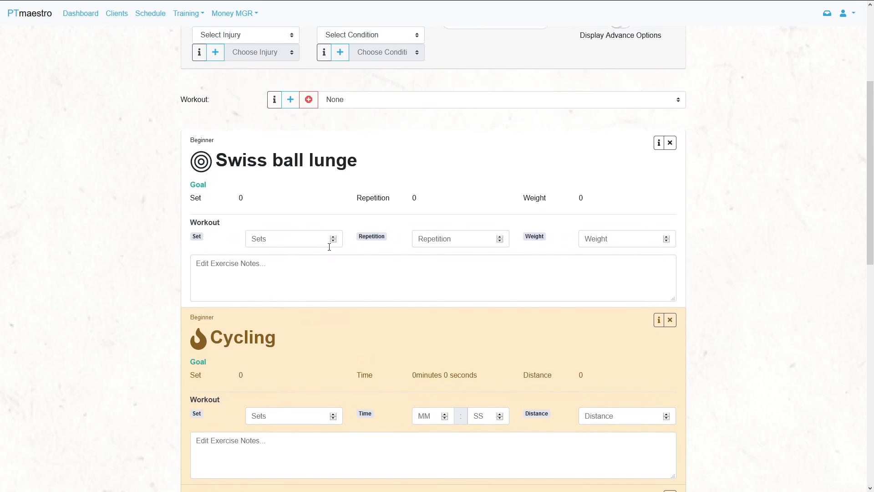
{"action": "scroll", "coordinate": [637, 310], "scroll_direction": "up", "scroll_amount": 1}
{"action": "scroll", "coordinate": [728, 333], "scroll_direction": "down", "scroll_amount": 6}
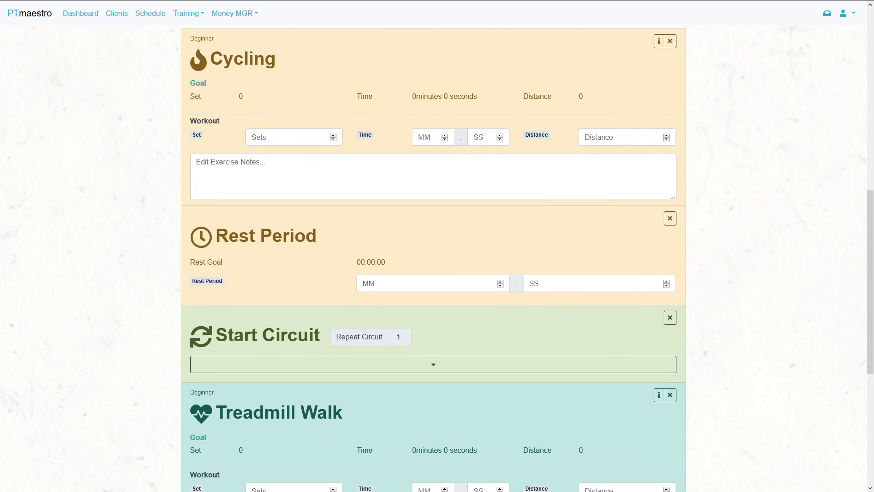